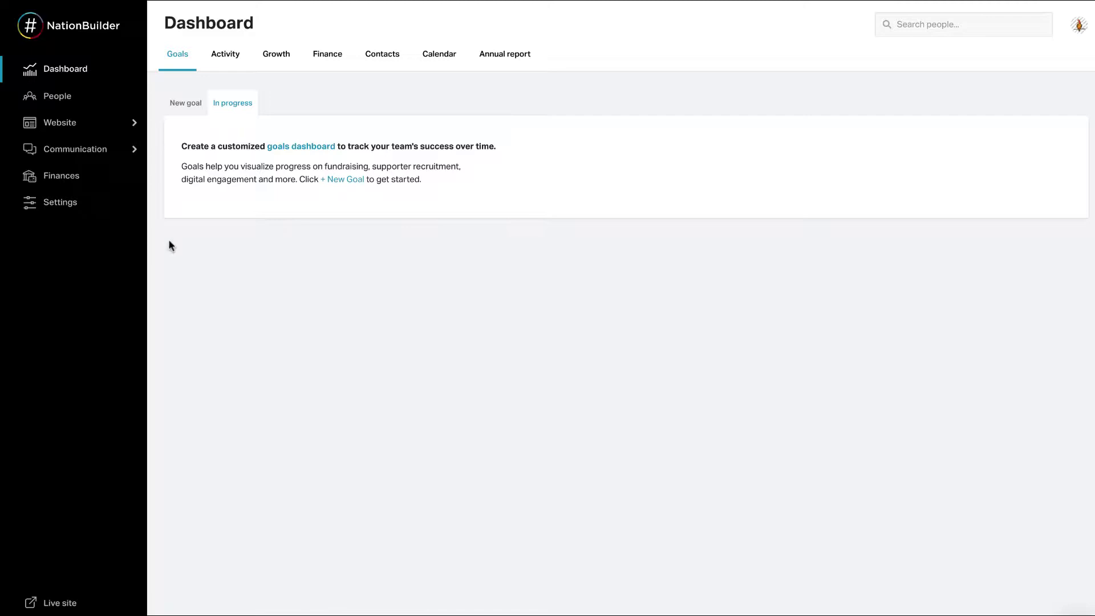
- Start a new permission set from Settings and focus its name field for 'Blogger'
click(61, 203)
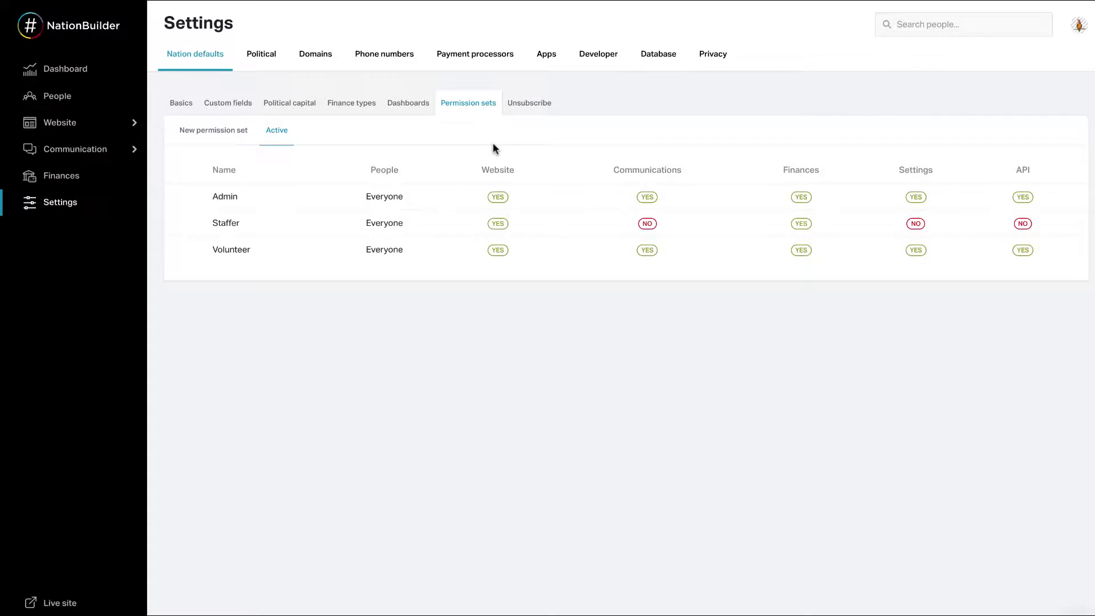
click(197, 139)
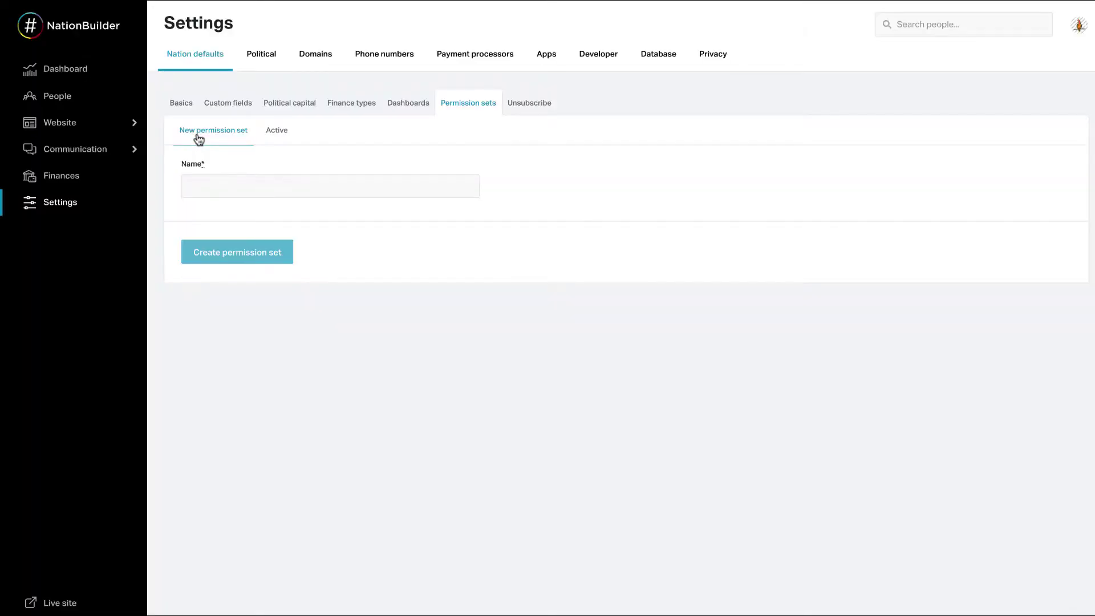
click(190, 186)
text(Blogge)
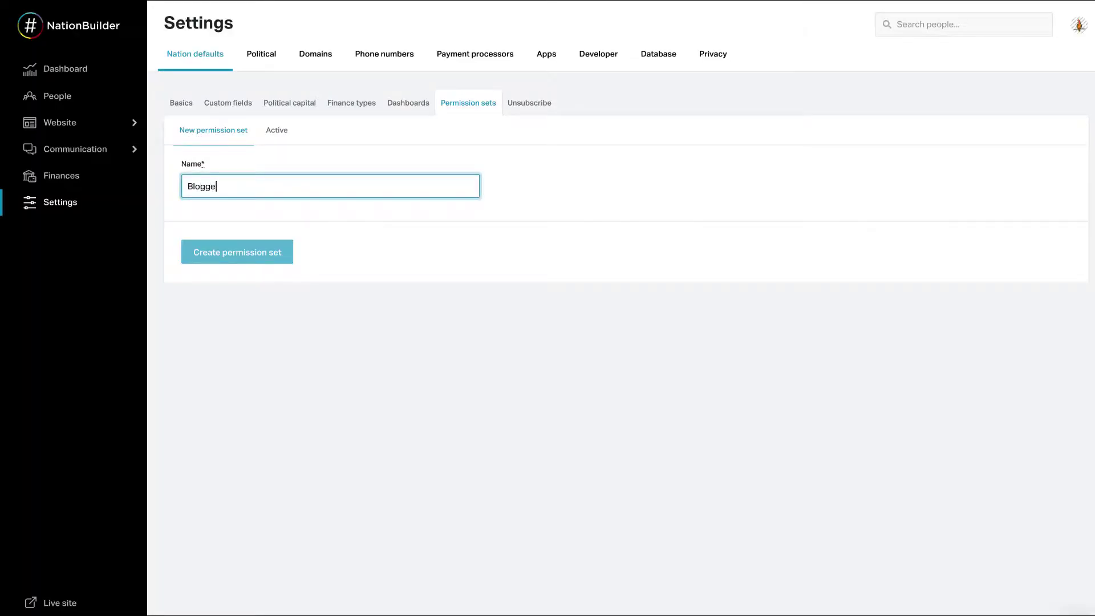
text(r)
- Create Blogger with People, Publish pages, site settings, themes, Communications, Finances and Settings unchecked, then save
click(215, 264)
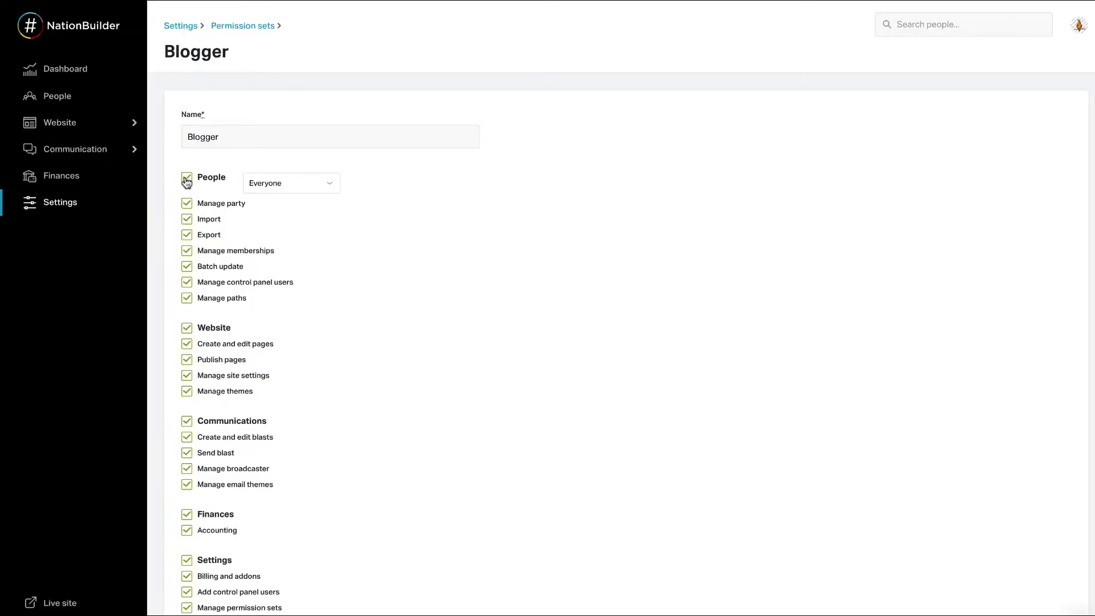
click(187, 179)
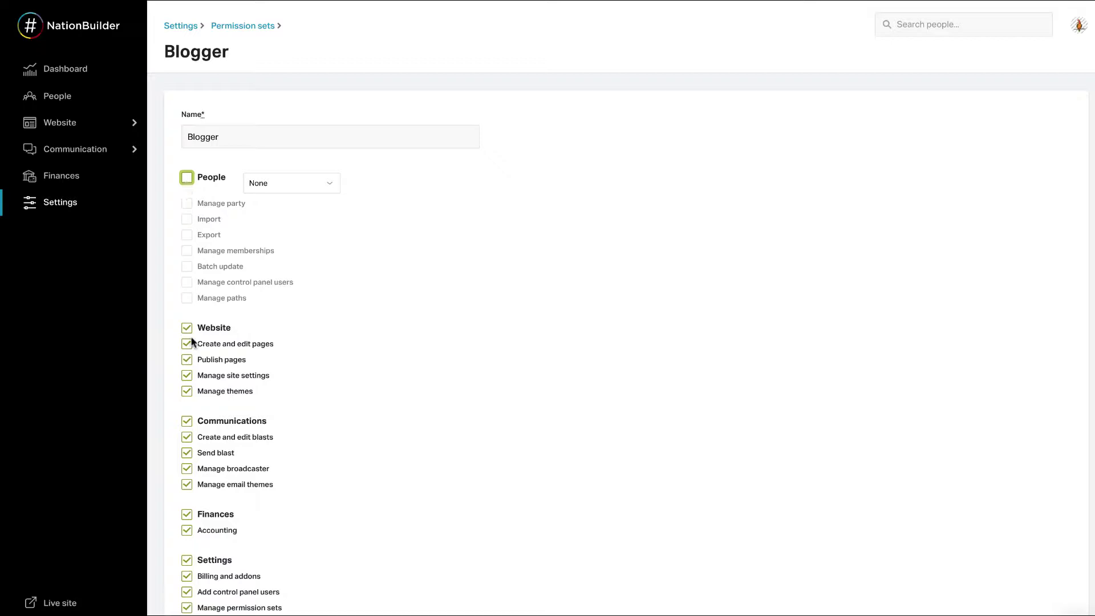
click(187, 376)
click(187, 360)
click(188, 393)
click(187, 421)
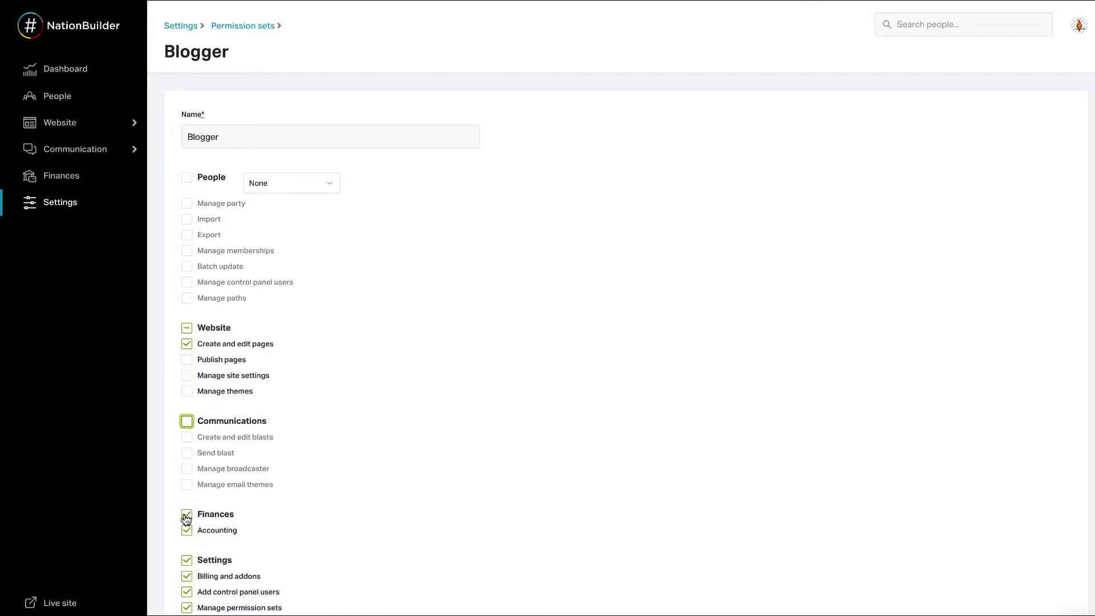
click(187, 514)
click(186, 560)
scroll(187, 547, down, 3)
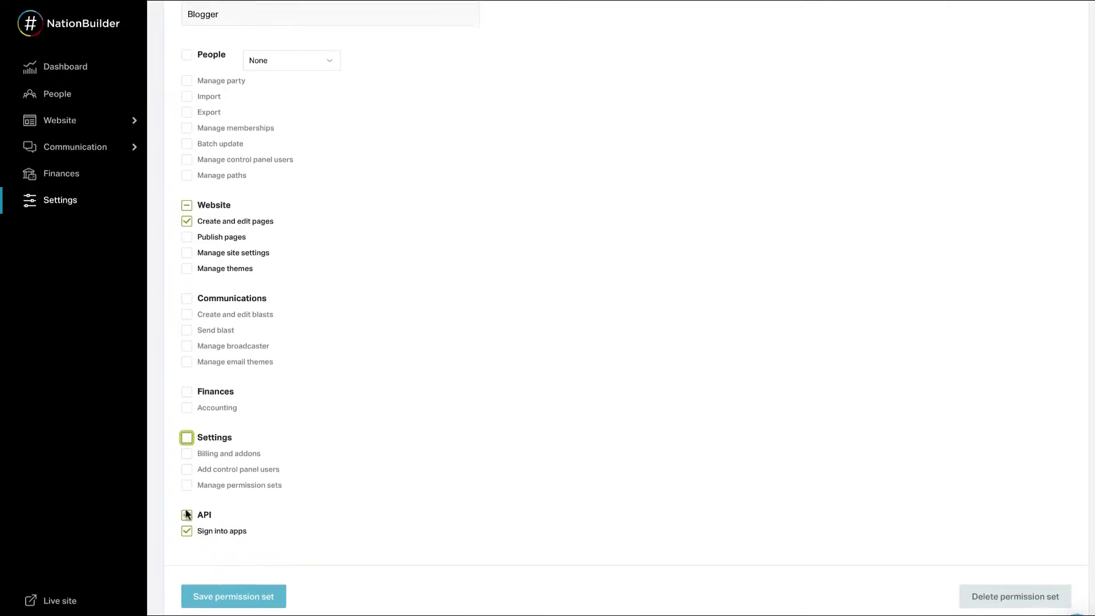
click(240, 598)
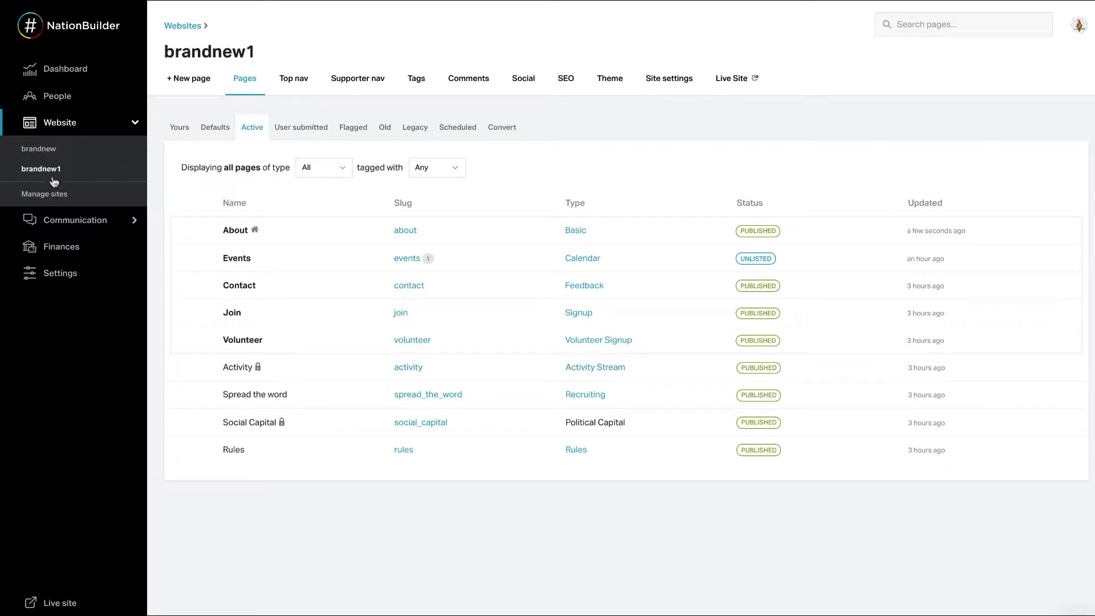
- Add a Blog-type page named 'Blog' with slug 'blog', included in the top nav
click(190, 80)
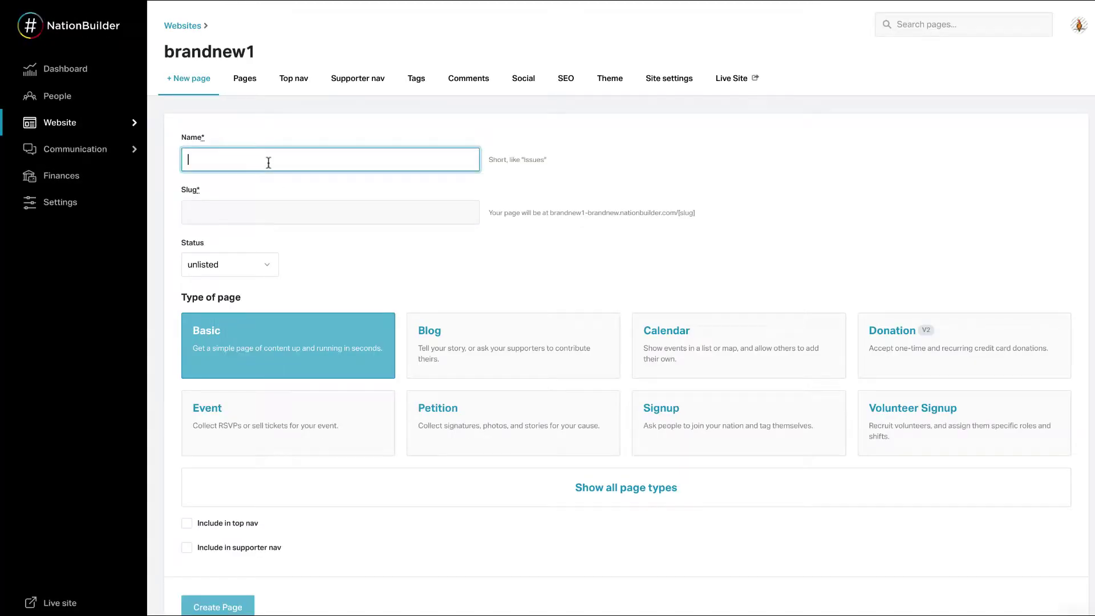
text(Blog)
click(282, 208)
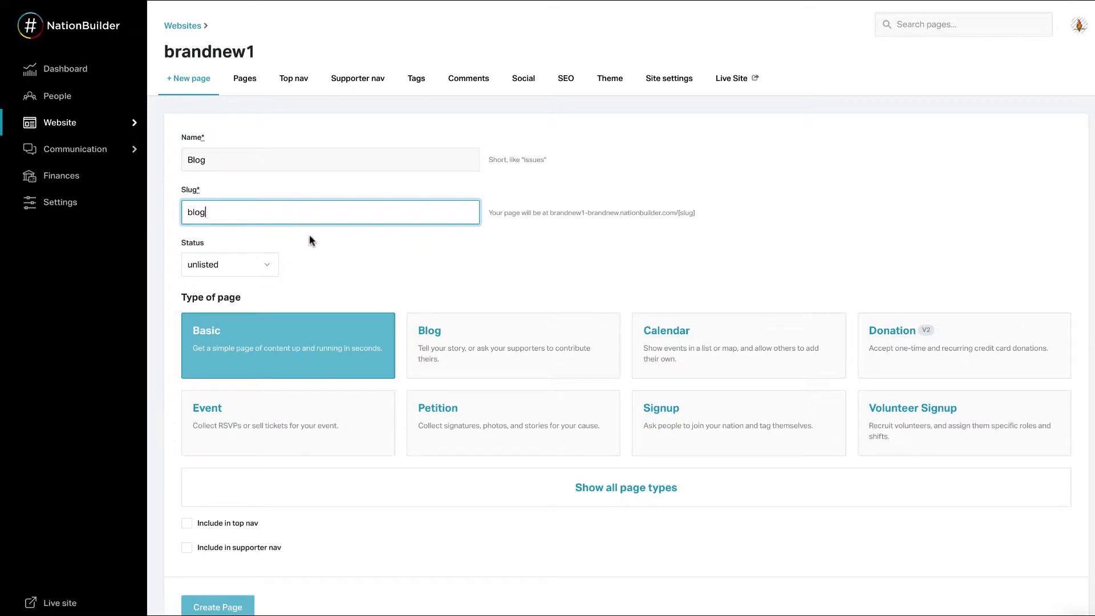
click(513, 366)
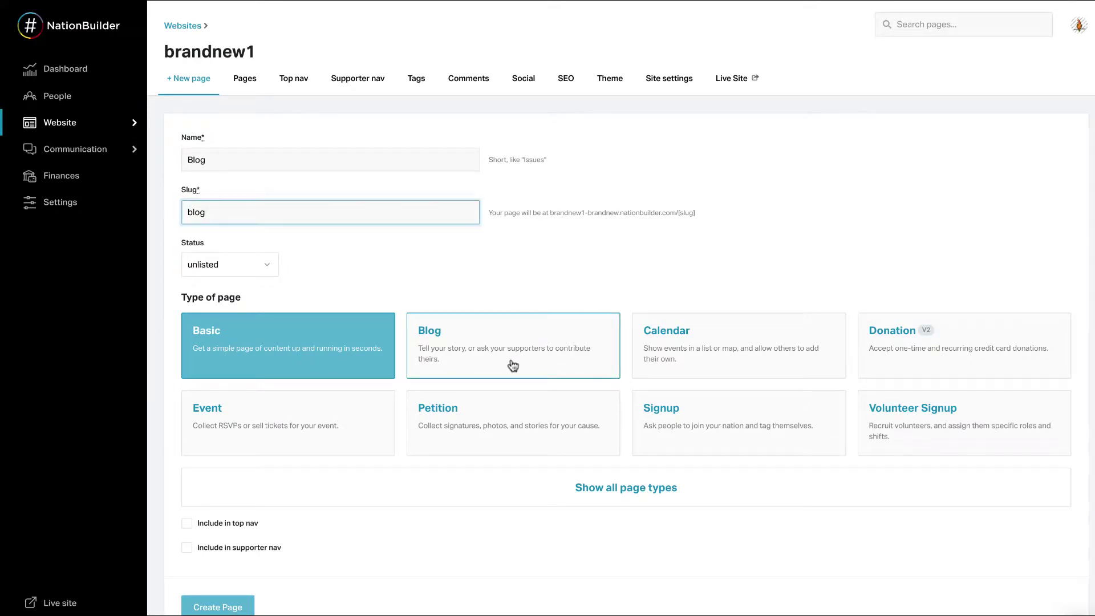
scroll(513, 366, down, 1)
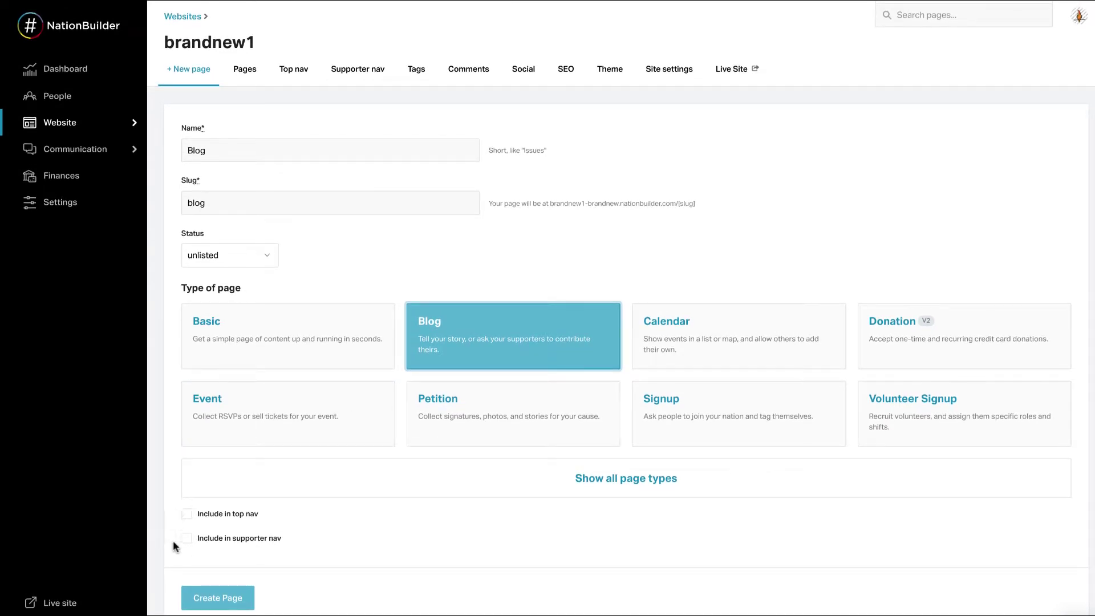
click(187, 515)
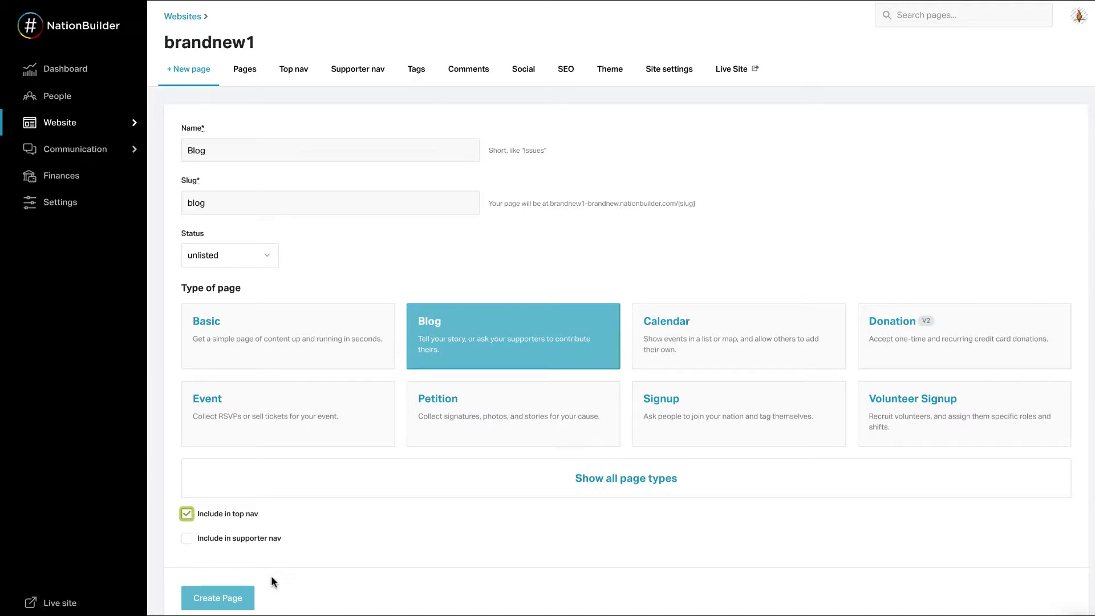
click(213, 602)
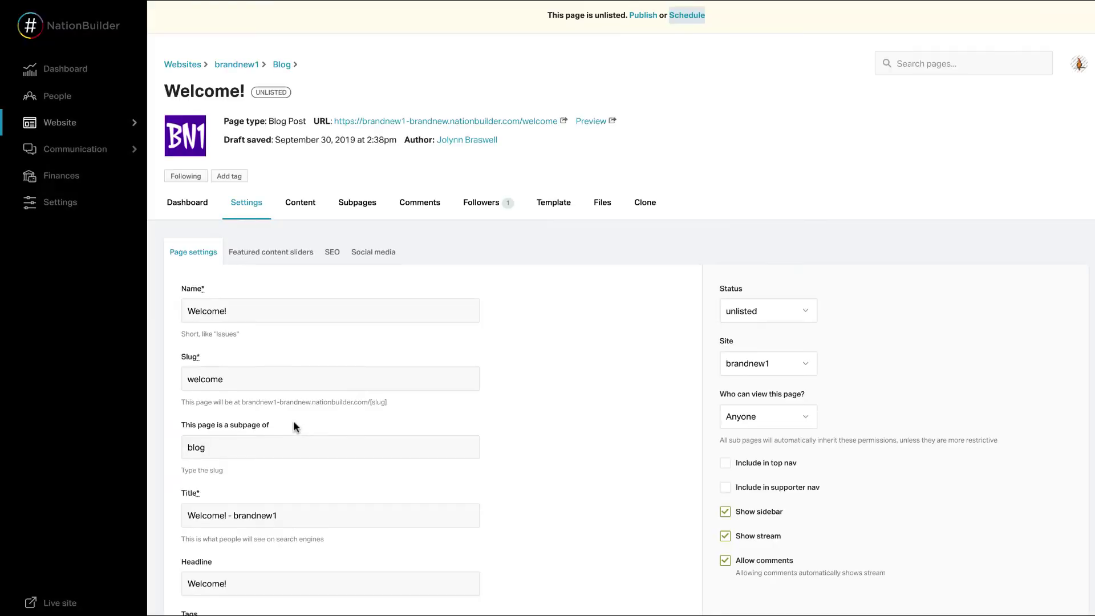
scroll(292, 422, down, 3)
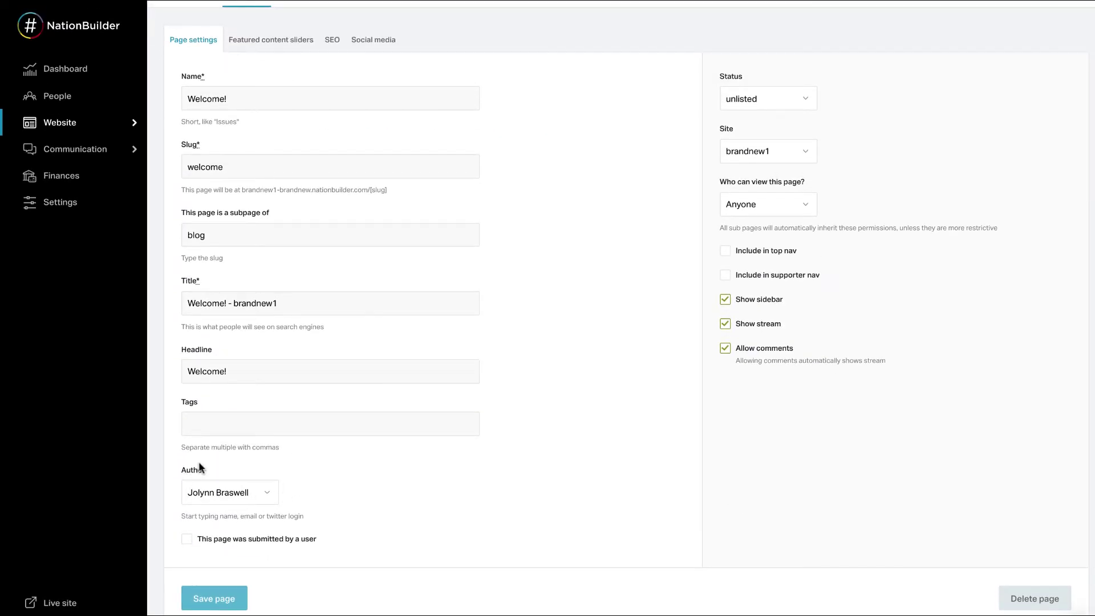
scroll(217, 484, up, 3)
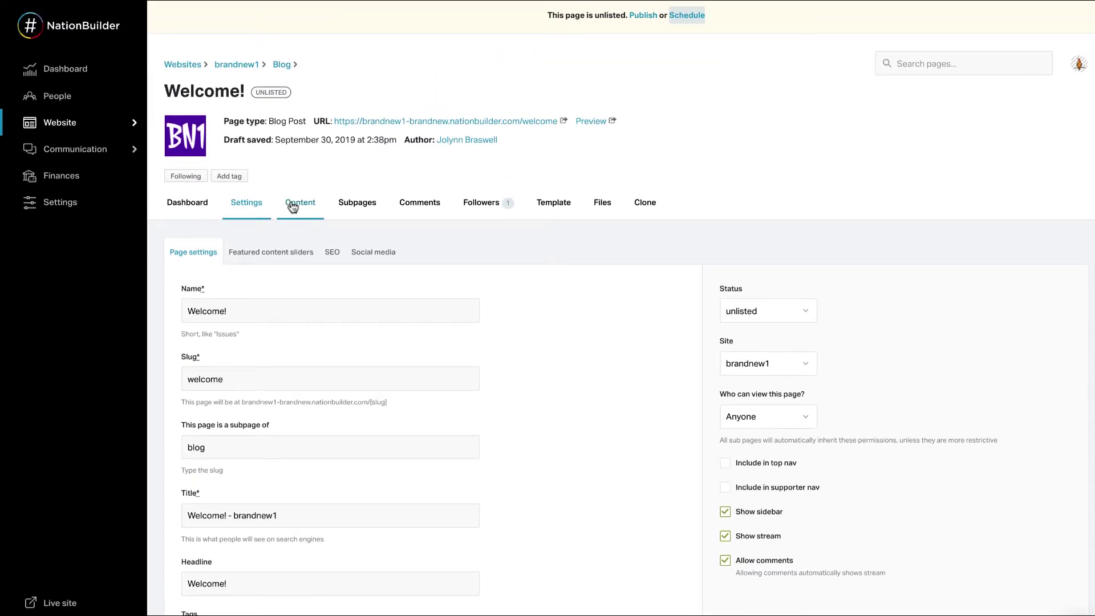
- Review the Welcome! post's content, down to 'Posty posty posty' after the flip
click(297, 205)
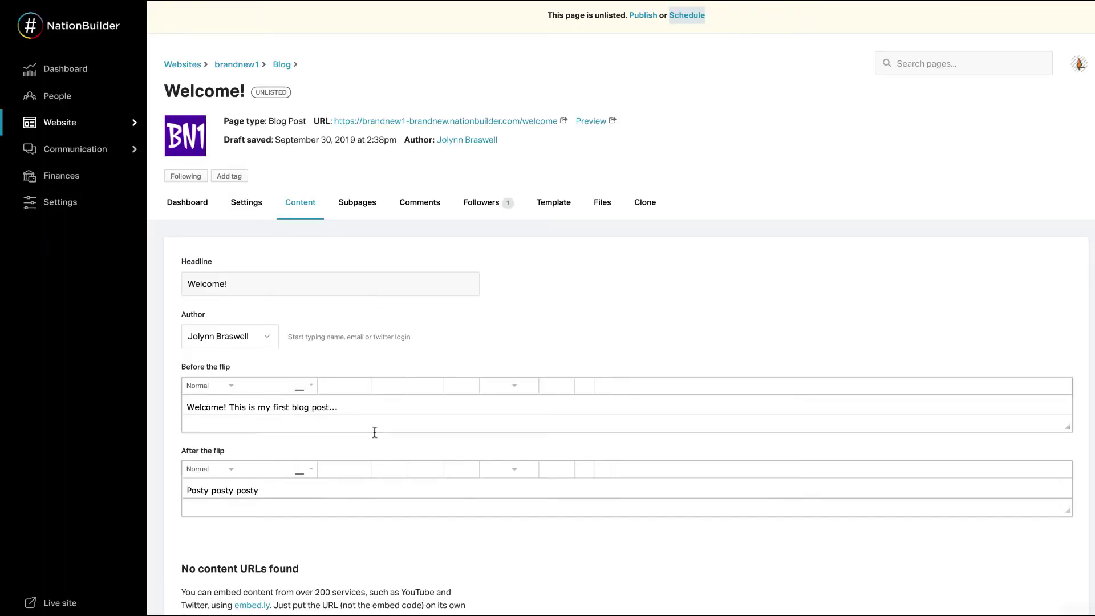
scroll(373, 342, down, 2)
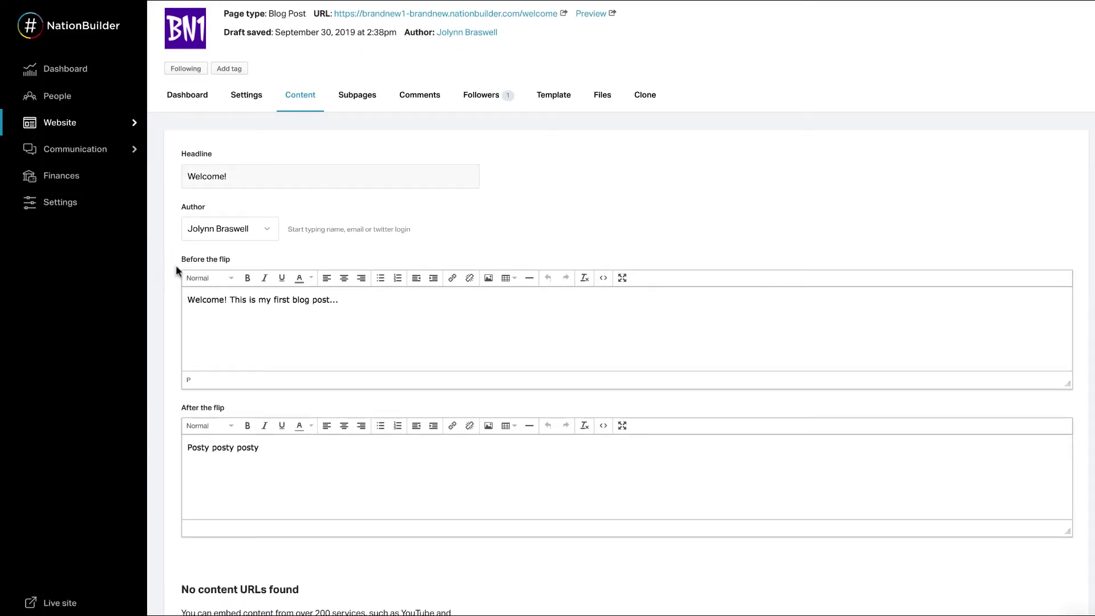
click(285, 470)
scroll(312, 255, up, 2)
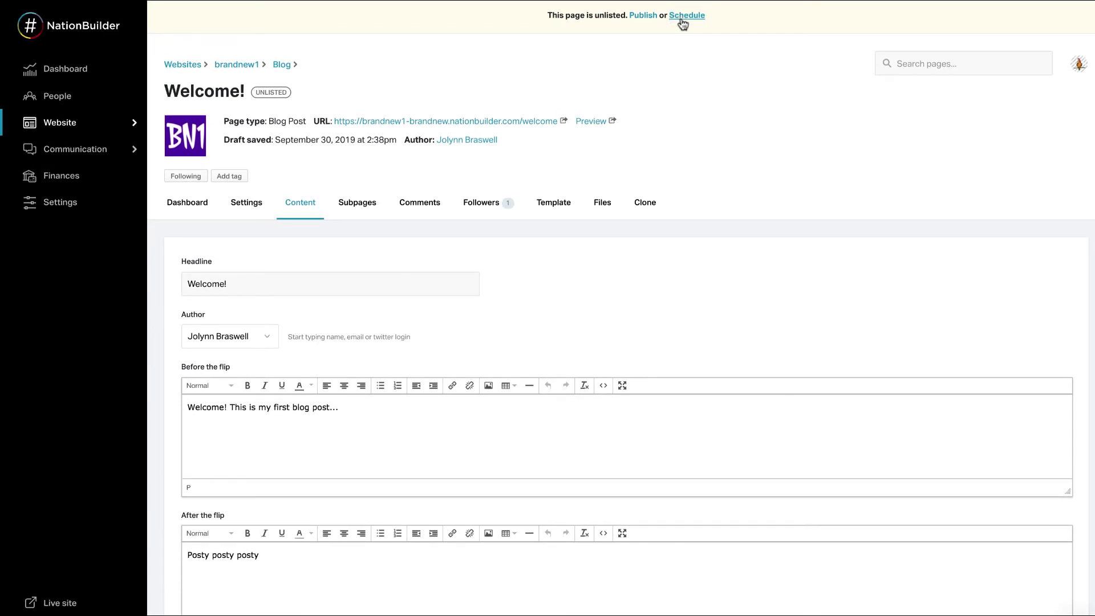
click(682, 17)
click(685, 16)
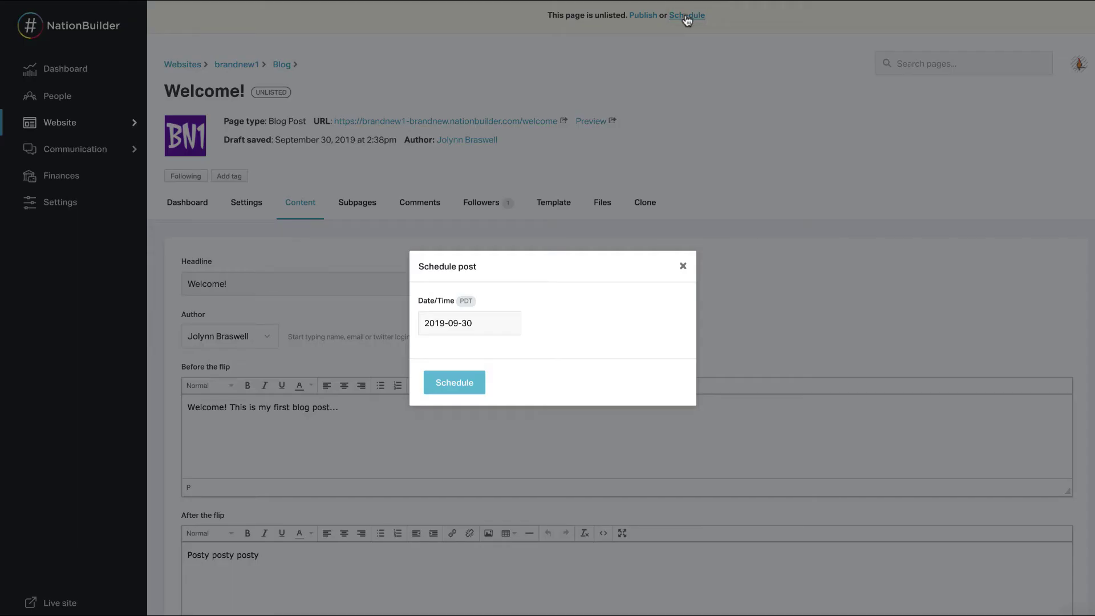
click(682, 266)
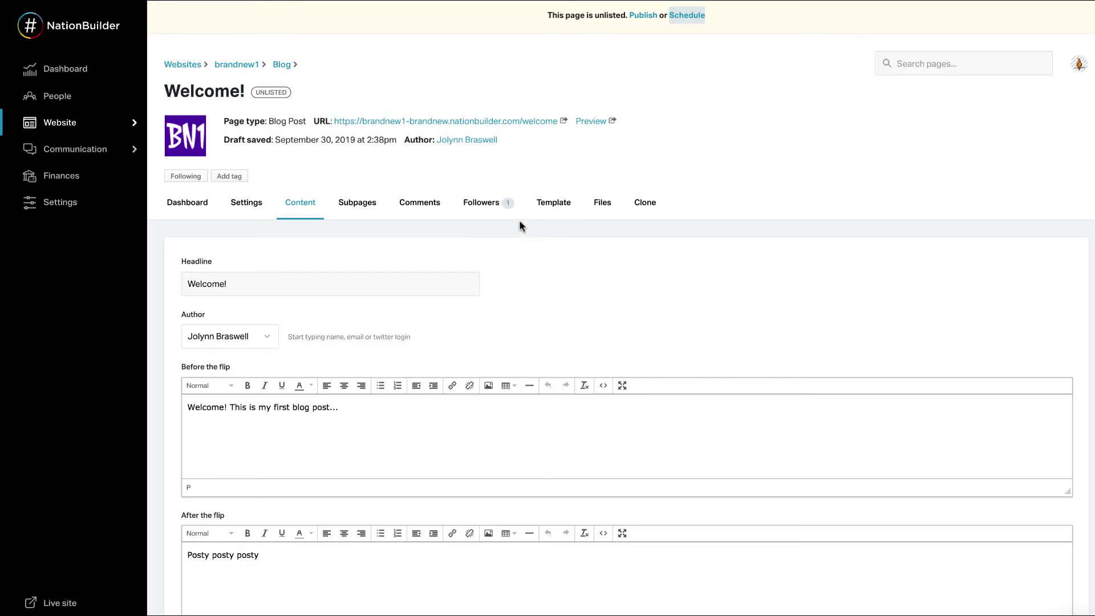
- Return to the Welcome! post's page settings and focus its empty Tags field
click(250, 204)
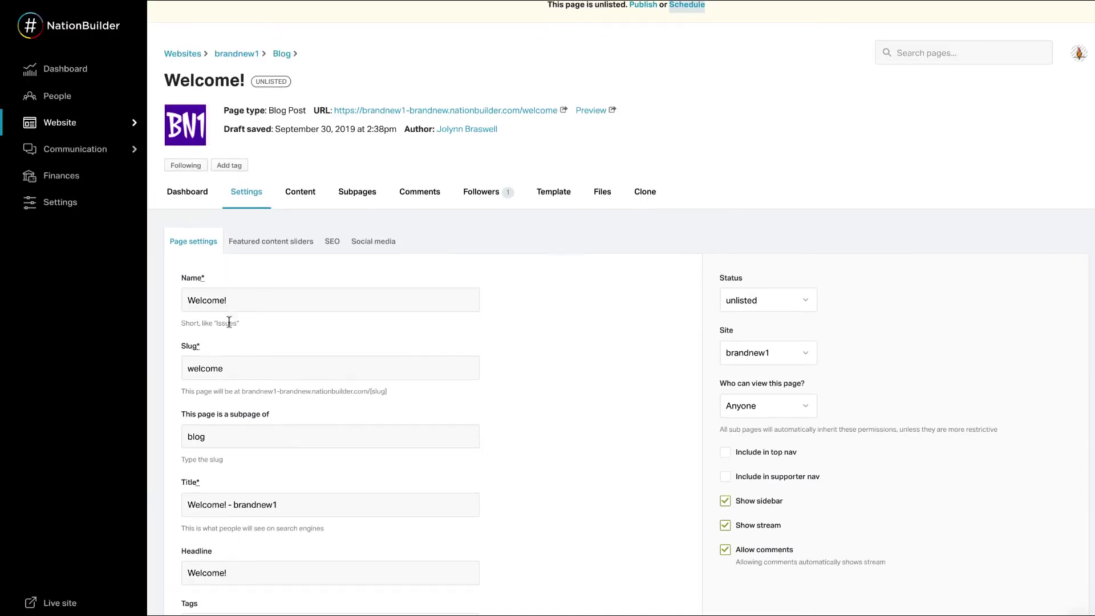
scroll(227, 325, down, 5)
click(225, 422)
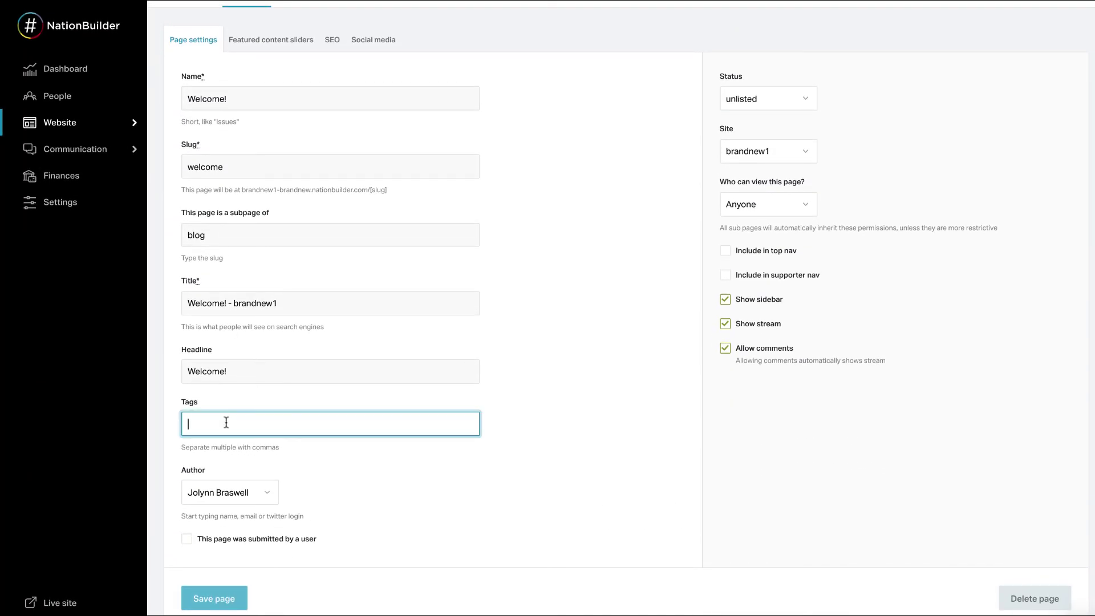
scroll(226, 422, up, 1)
scroll(226, 422, down, 1)
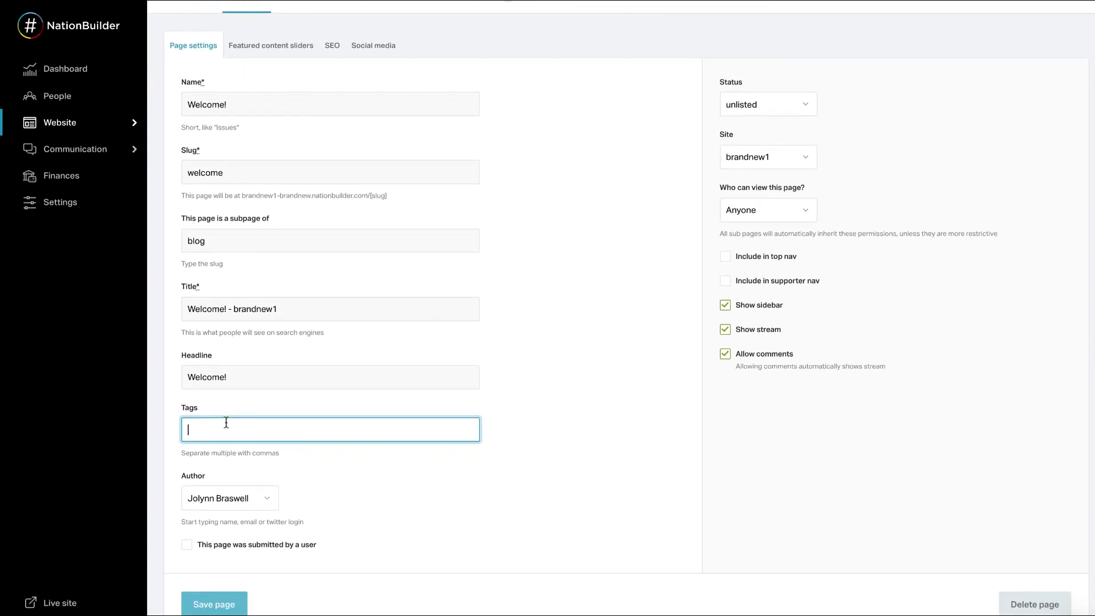